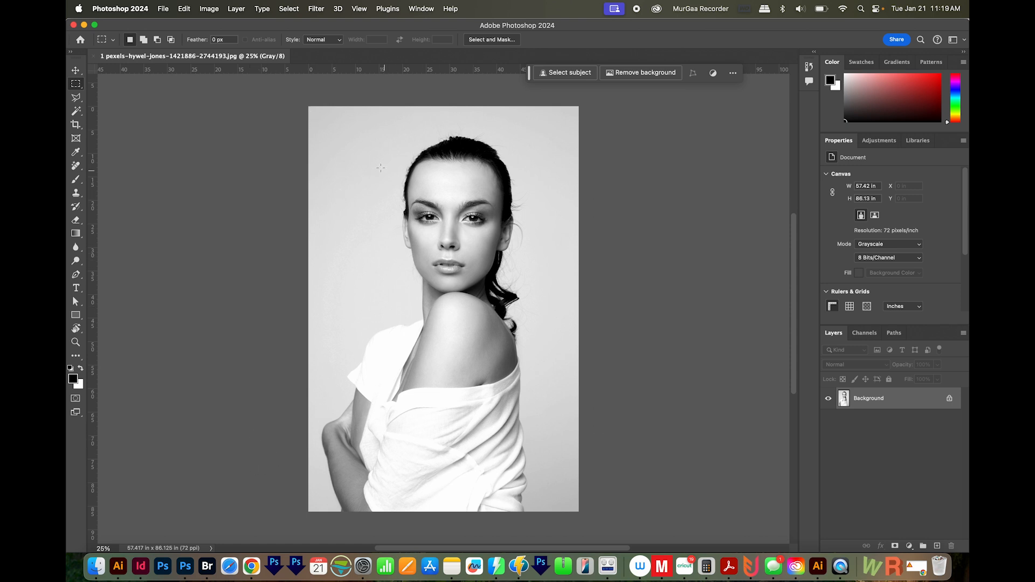
# Convert the grayscale portrait document to RGB Color mode at 8 bits per channel.
pyautogui.click(210, 9)
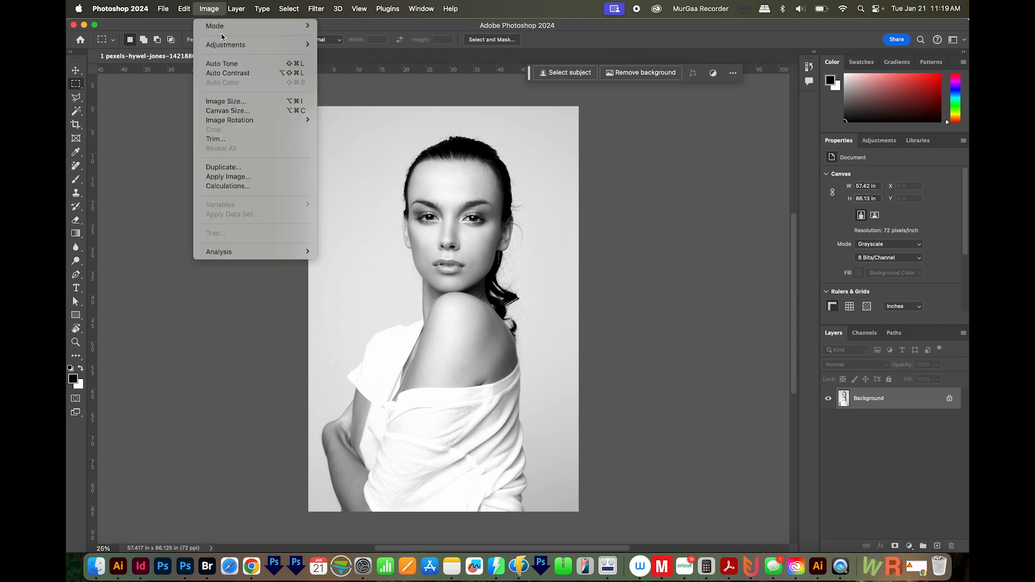
pyautogui.moveTo(226, 26)
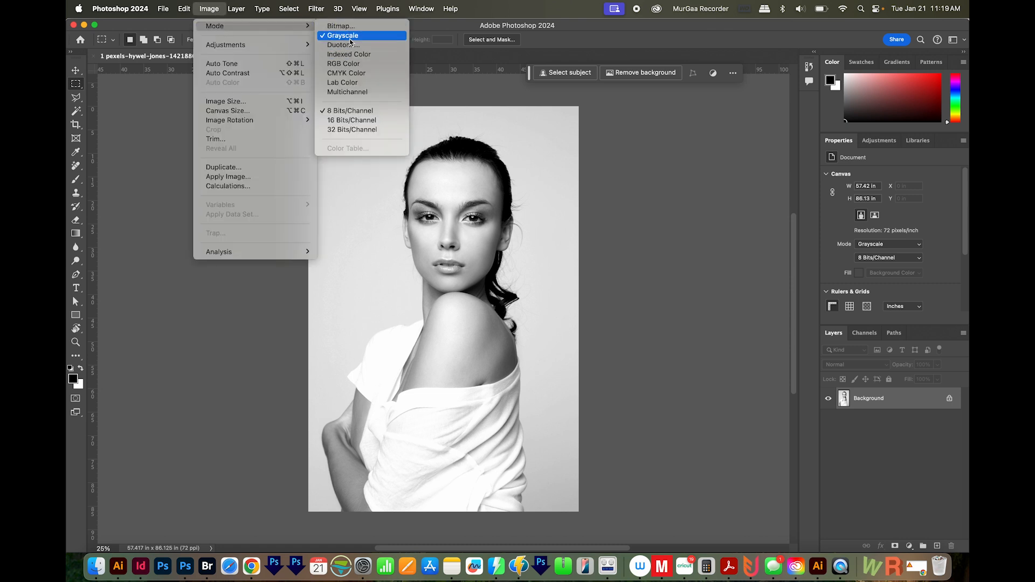
pyautogui.click(348, 64)
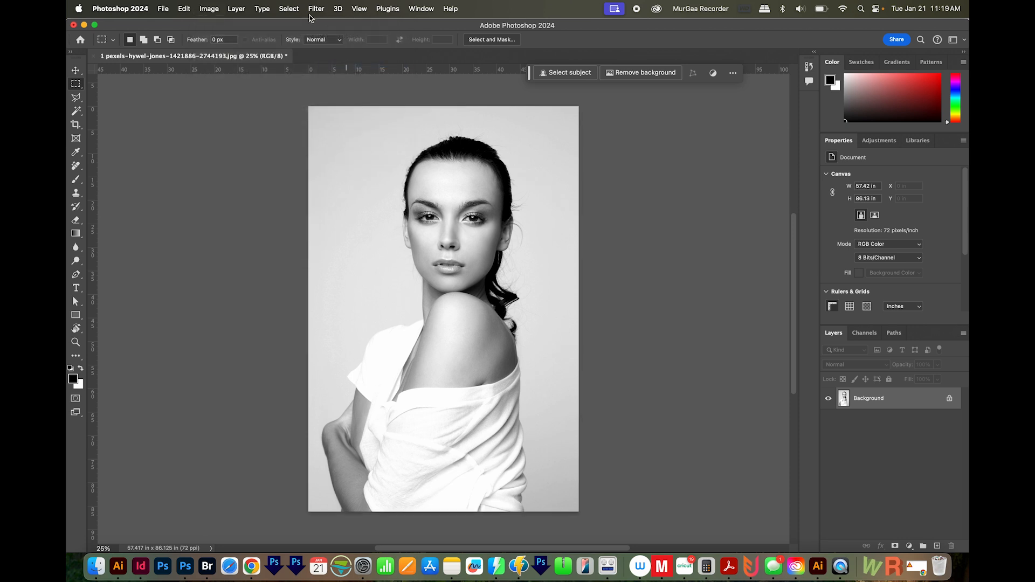
# Turn on the Colorize neural filter for the black-and-white portrait.
pyautogui.click(316, 9)
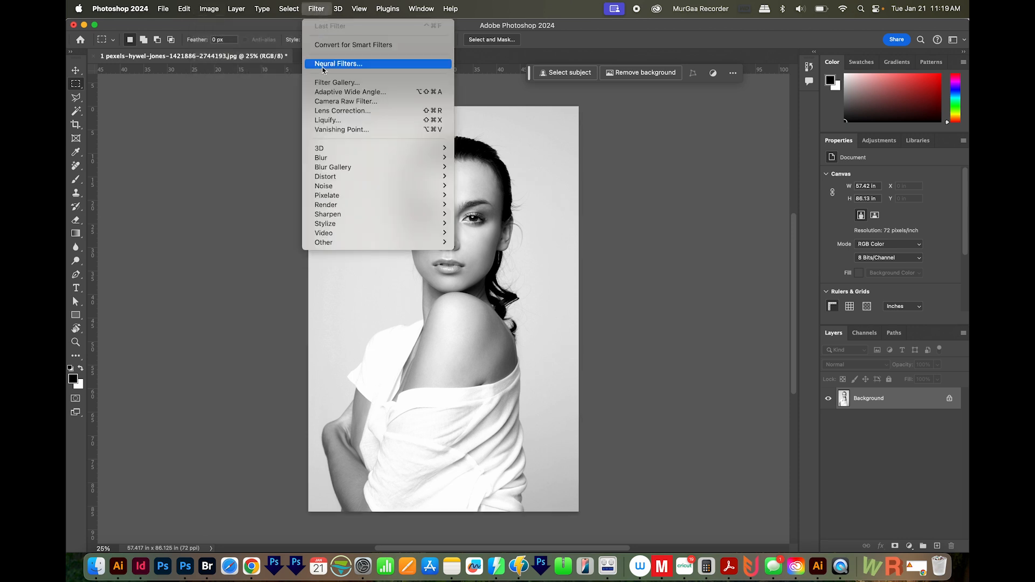
pyautogui.click(323, 64)
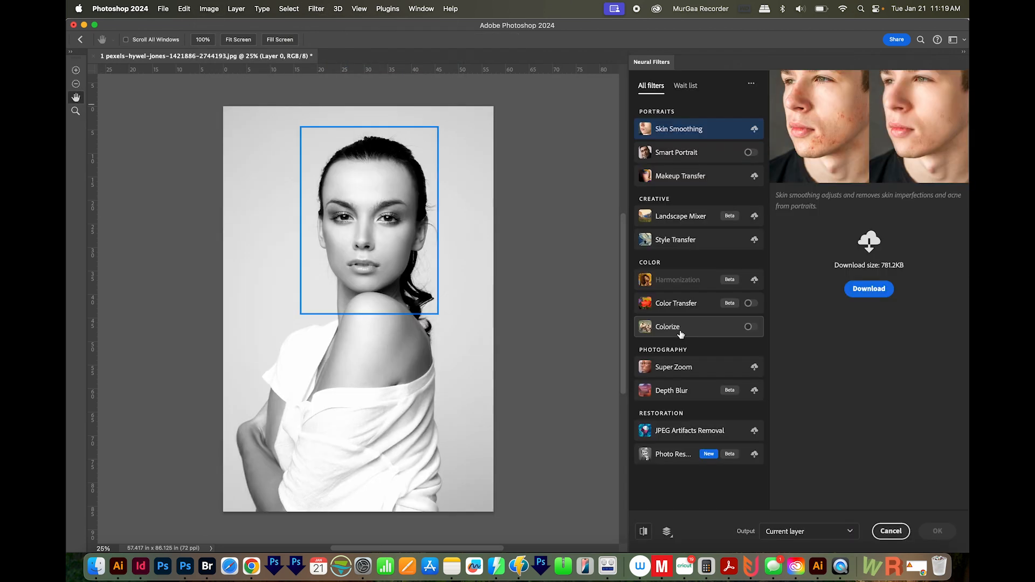
pyautogui.click(748, 327)
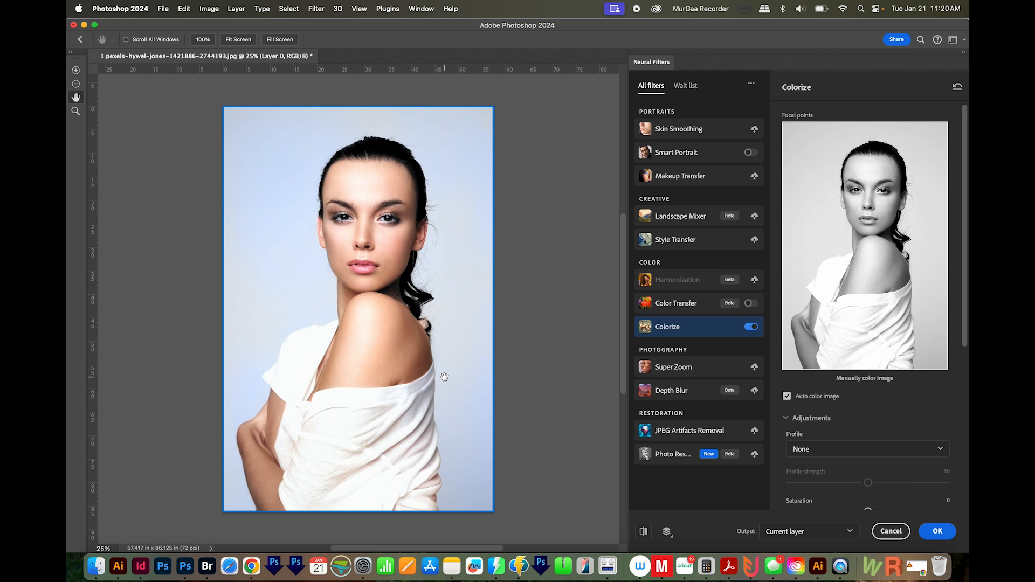
# Check the available Colorize color profiles without changing the profile, and set the saturation to +9.
pyautogui.moveTo(965, 248); pyautogui.dragTo(955, 358)
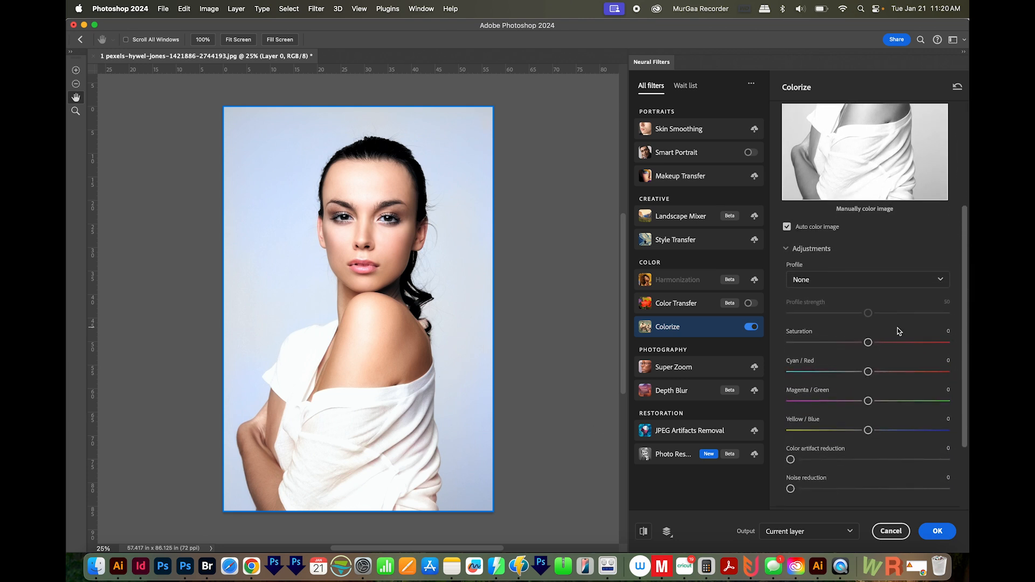
pyautogui.click(859, 284)
pyautogui.click(866, 286)
pyautogui.moveTo(869, 343); pyautogui.dragTo(882, 342)
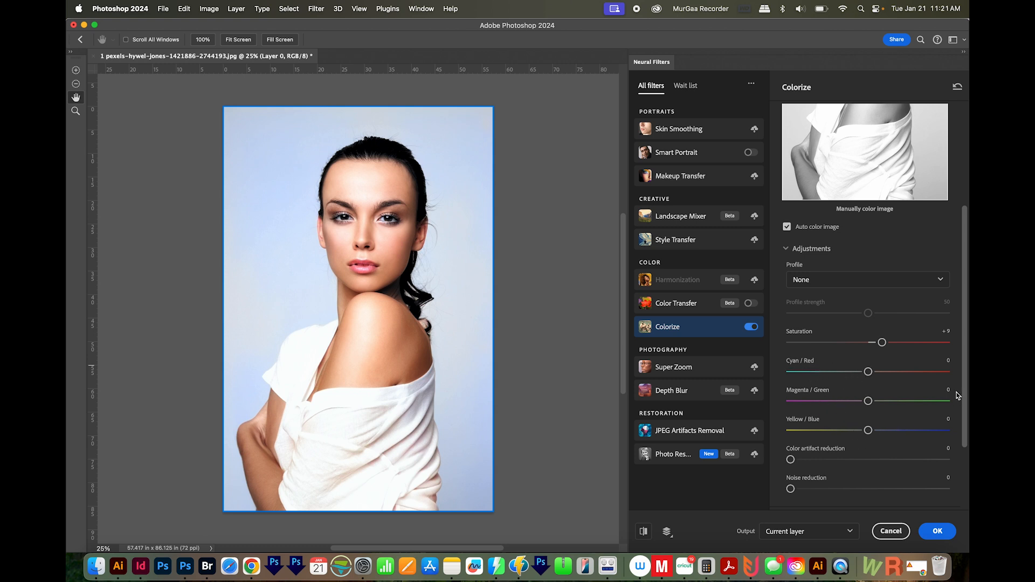
# Set the Colorize filter to output as a new color layer and apply it to the portrait.
pyautogui.moveTo(966, 401); pyautogui.dragTo(963, 447)
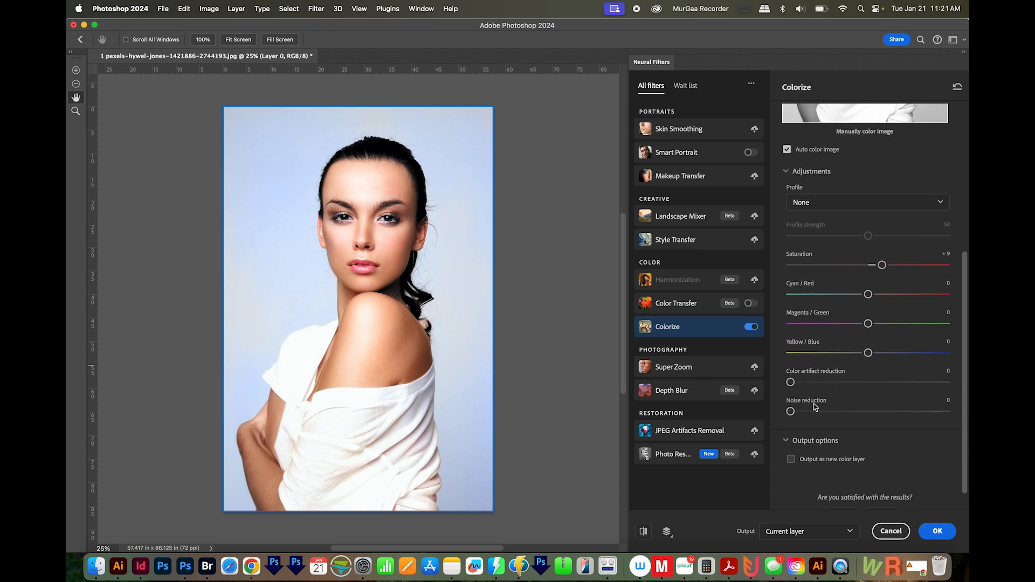
pyautogui.click(791, 458)
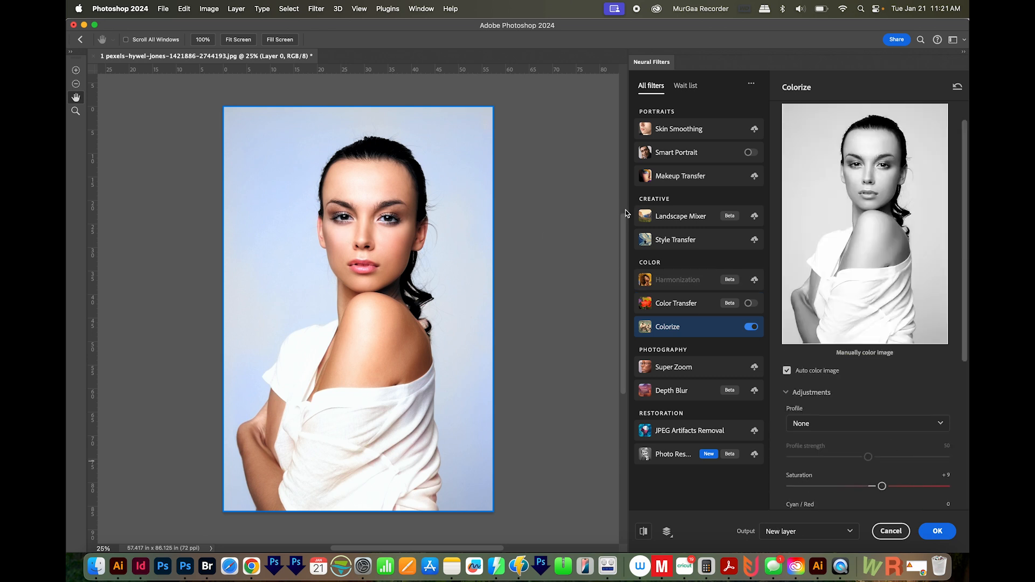
pyautogui.click(938, 532)
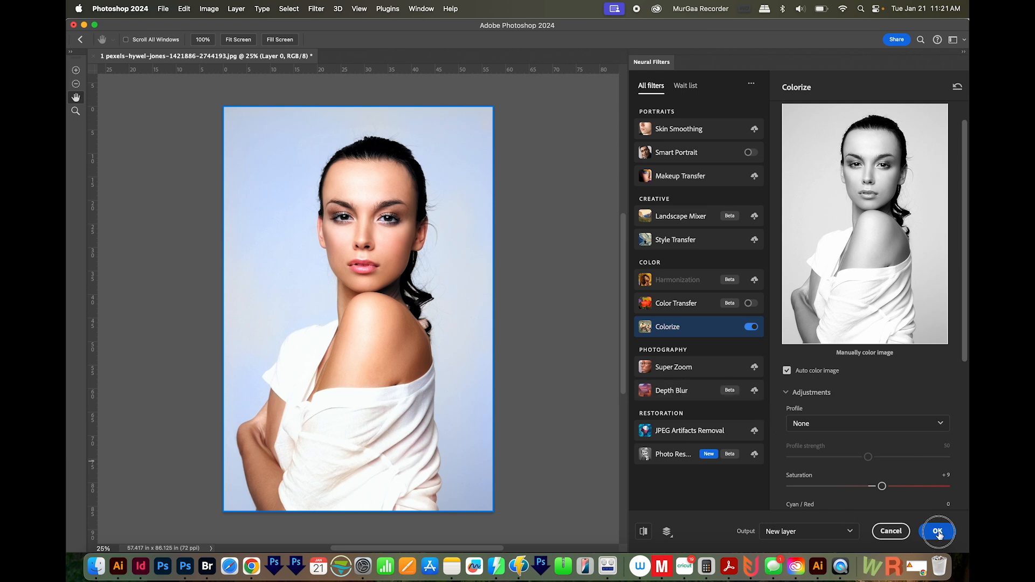
# Toggle the visibility of Layer 1 repeatedly to compare the colorized portrait with the black-and-white original.
pyautogui.click(828, 400)
pyautogui.click(828, 399)
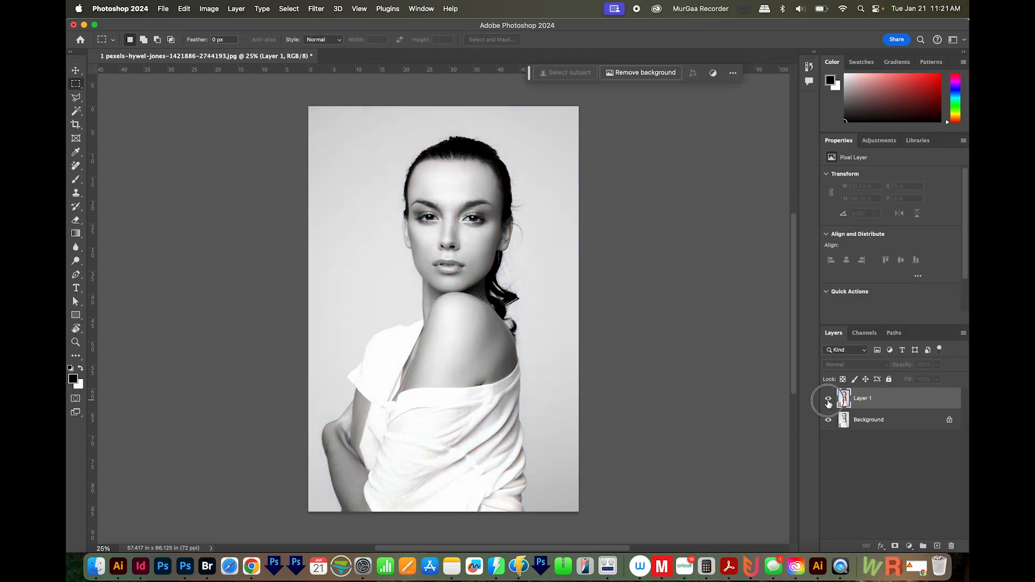
pyautogui.click(829, 400)
pyautogui.click(828, 400)
pyautogui.click(828, 400)
pyautogui.click(828, 400)
pyautogui.click(828, 400)
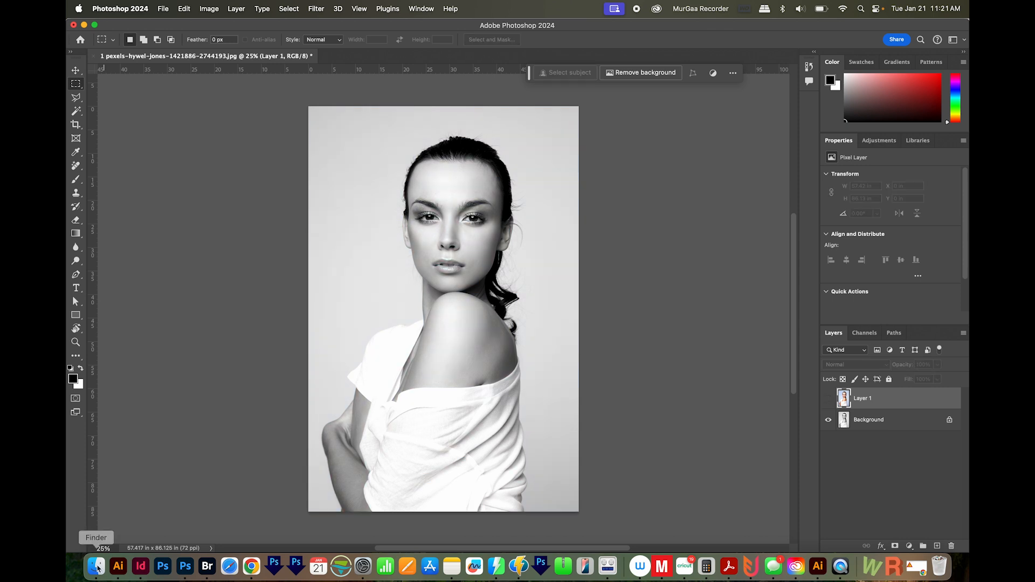
# Switch to Finder, open the JPEG whose name starts with "2 pexels" in Photoshop, and inspect its detail up close.
pyautogui.click(97, 566)
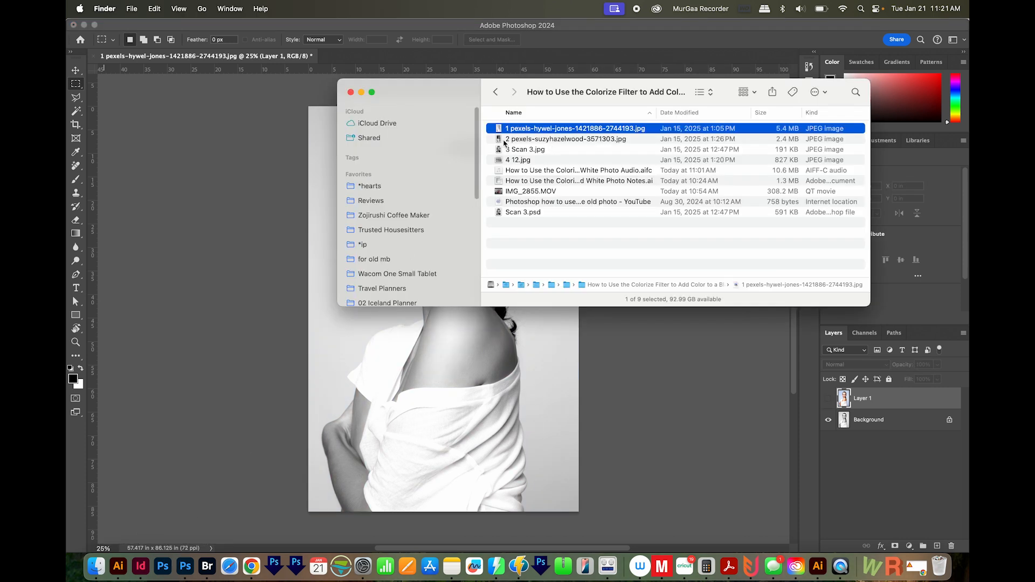
pyautogui.moveTo(499, 132); pyautogui.dragTo(184, 576)
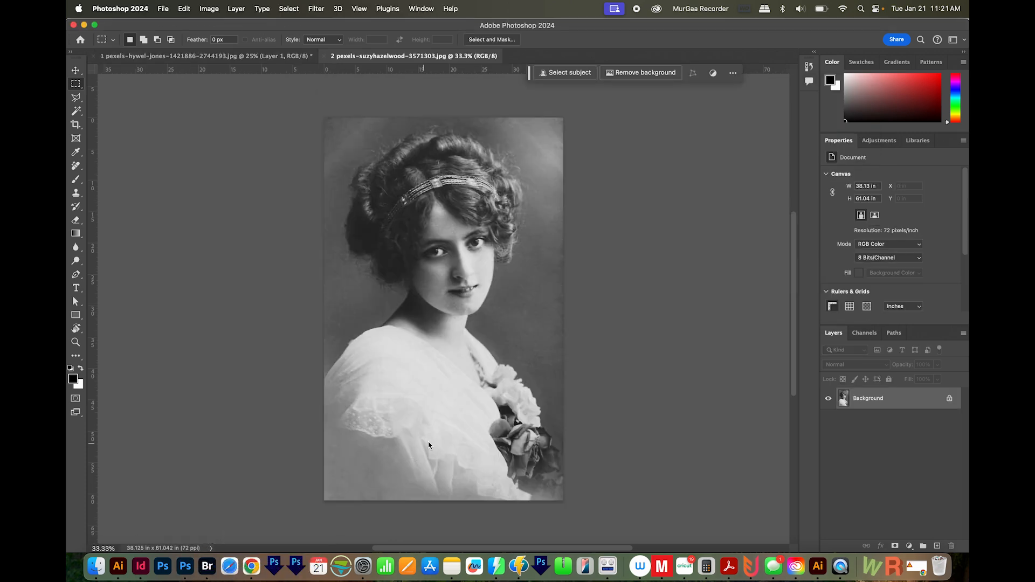
pyautogui.press('z')
pyautogui.moveTo(482, 291); pyautogui.dragTo(589, 235)
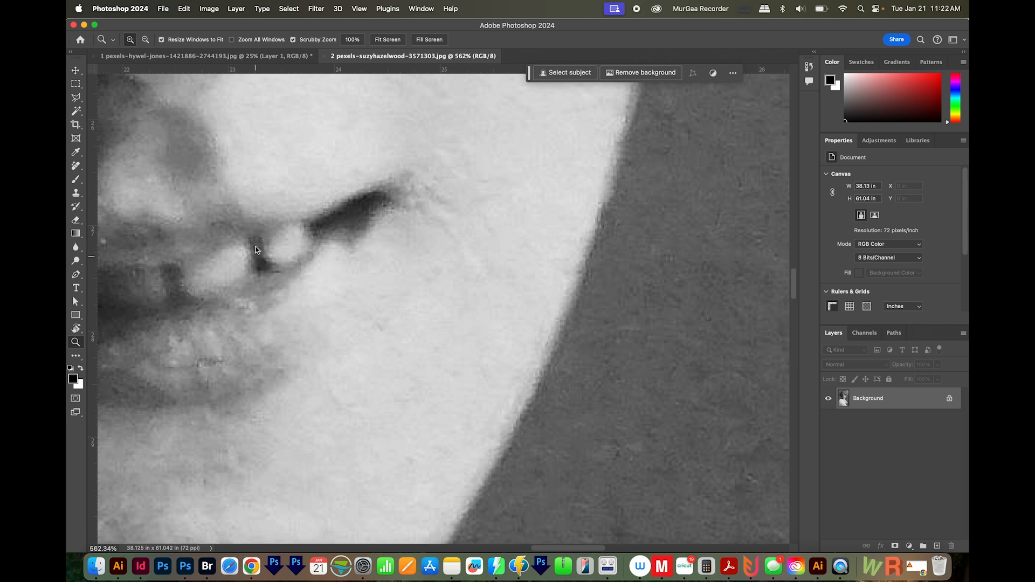
pyautogui.press('super+0')
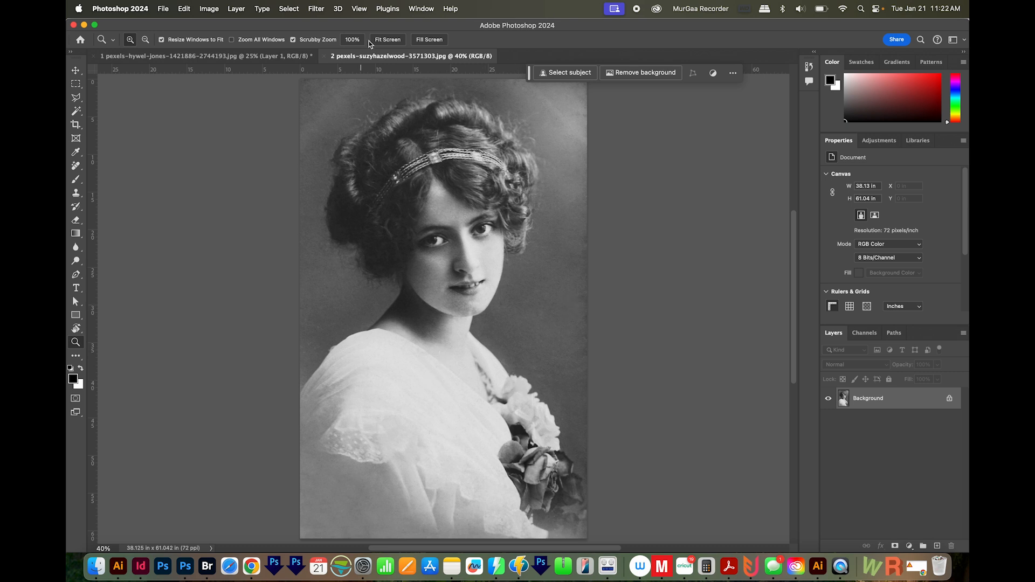
# Apply the Colorize neural filter to the vintage portrait as a new layer and compare it with the original.
pyautogui.click(315, 8)
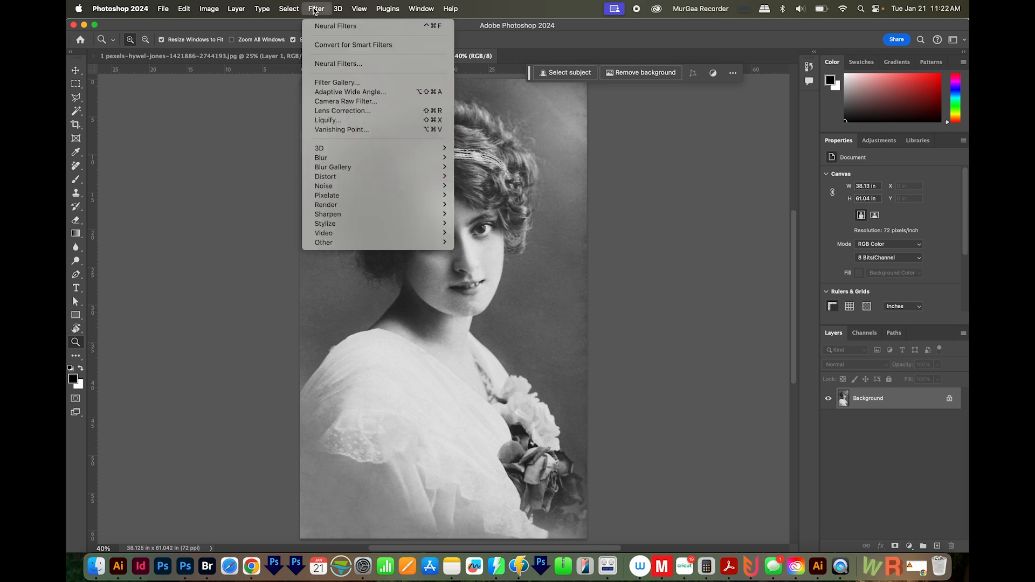
pyautogui.click(332, 68)
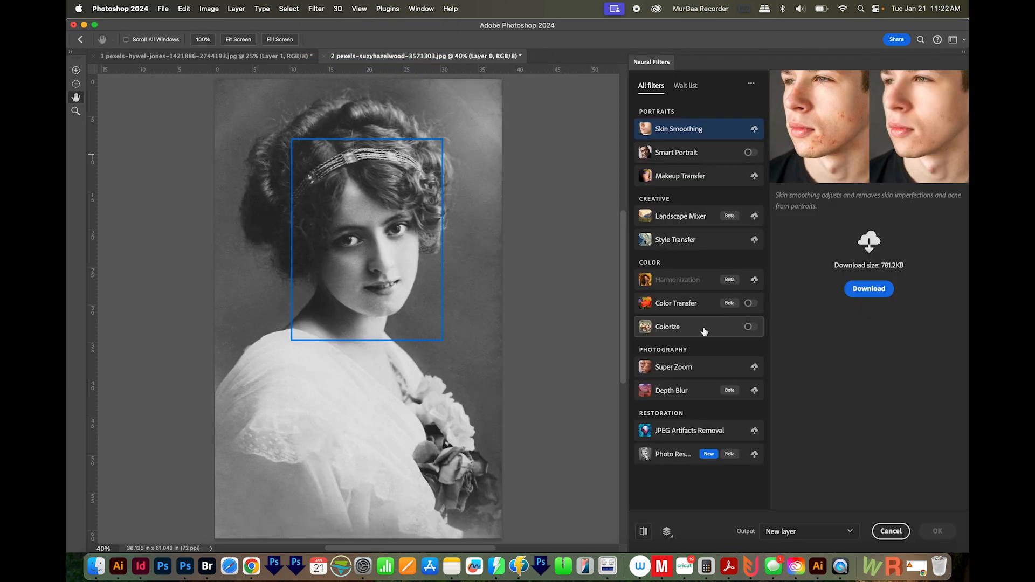
pyautogui.click(748, 327)
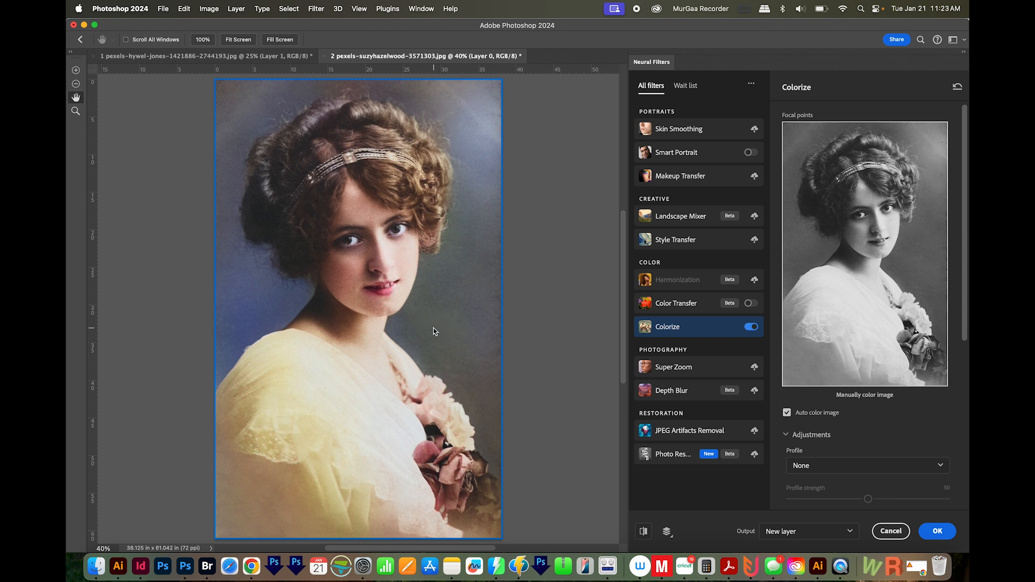
pyautogui.click(940, 536)
pyautogui.click(828, 399)
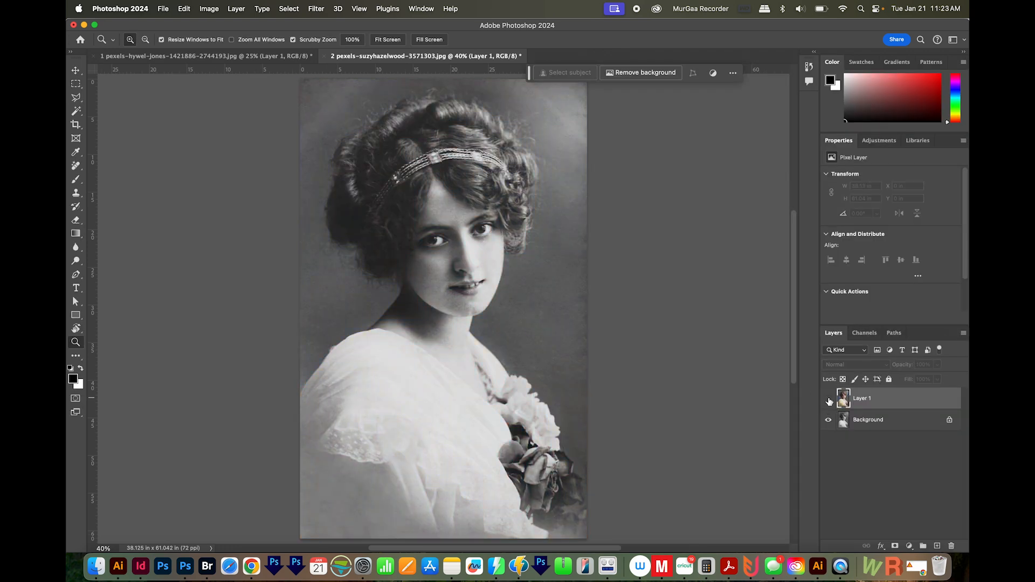
pyautogui.click(829, 399)
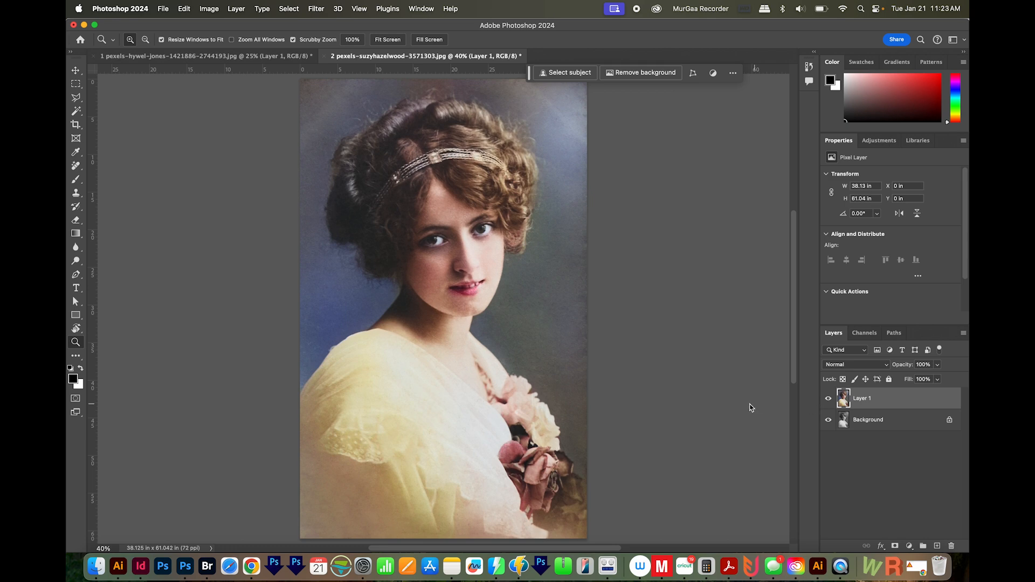
# Open the image 3 Scan 3.jpg and enlarge it to about 198%.
pyautogui.press('super+o')
pyautogui.doubleClick(431, 104)
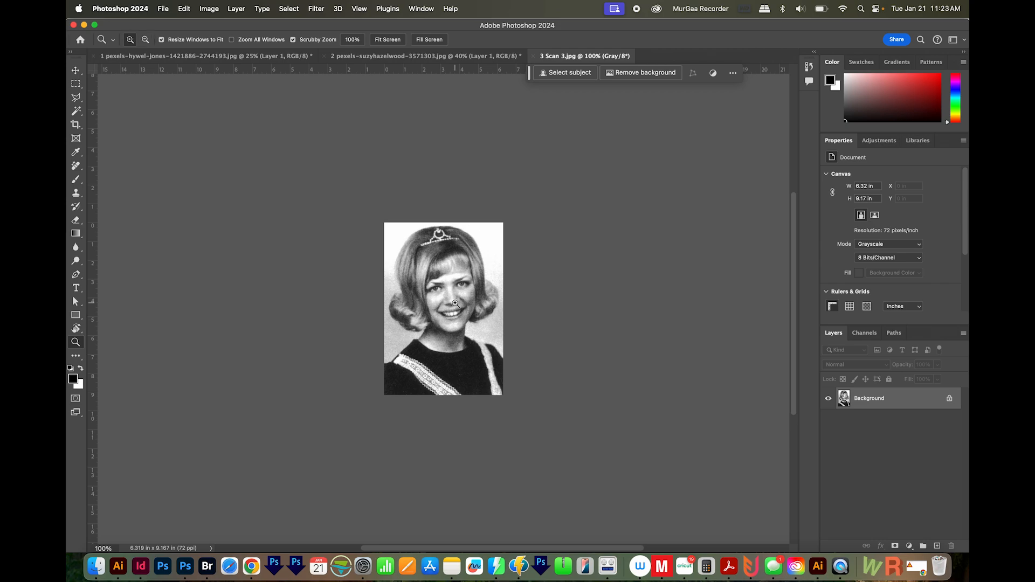
pyautogui.click(567, 383)
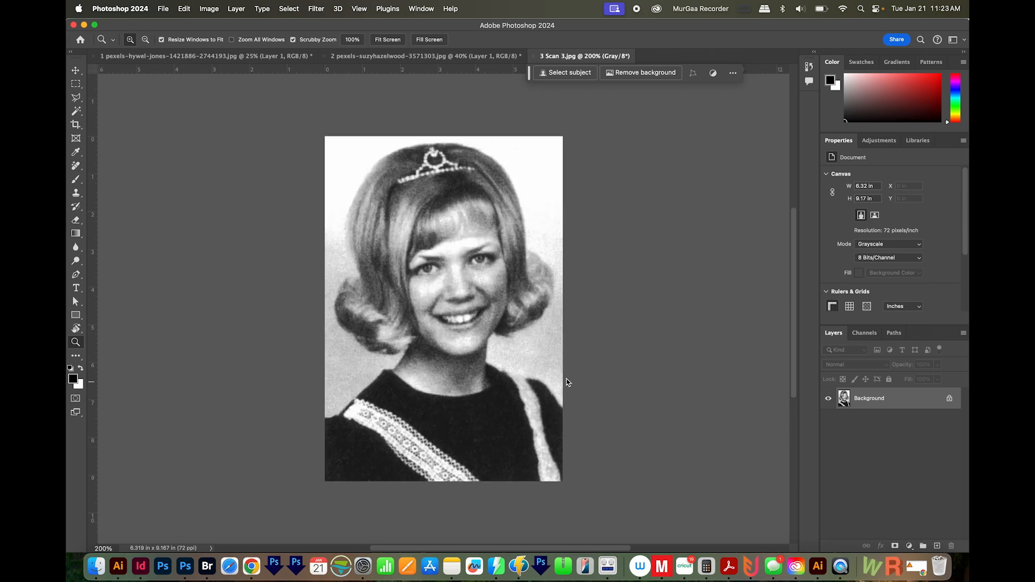
pyautogui.moveTo(434, 379)
pyautogui.mouseDown()
pyautogui.moveTo(485, 366)
pyautogui.moveTo(463, 371)
pyautogui.moveTo(521, 341)
pyautogui.moveTo(438, 396)
pyautogui.mouseUp()
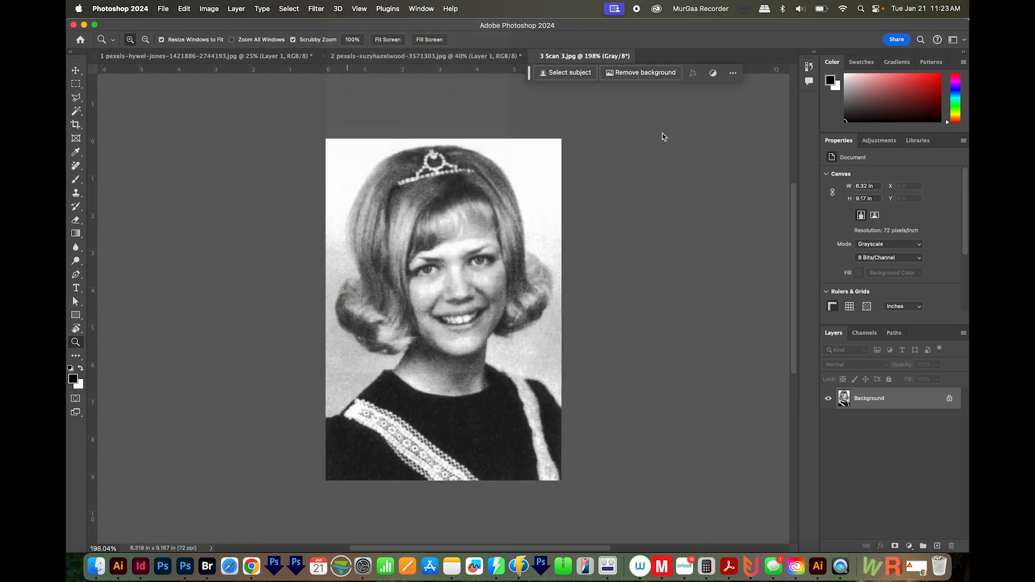
pyautogui.click(316, 8)
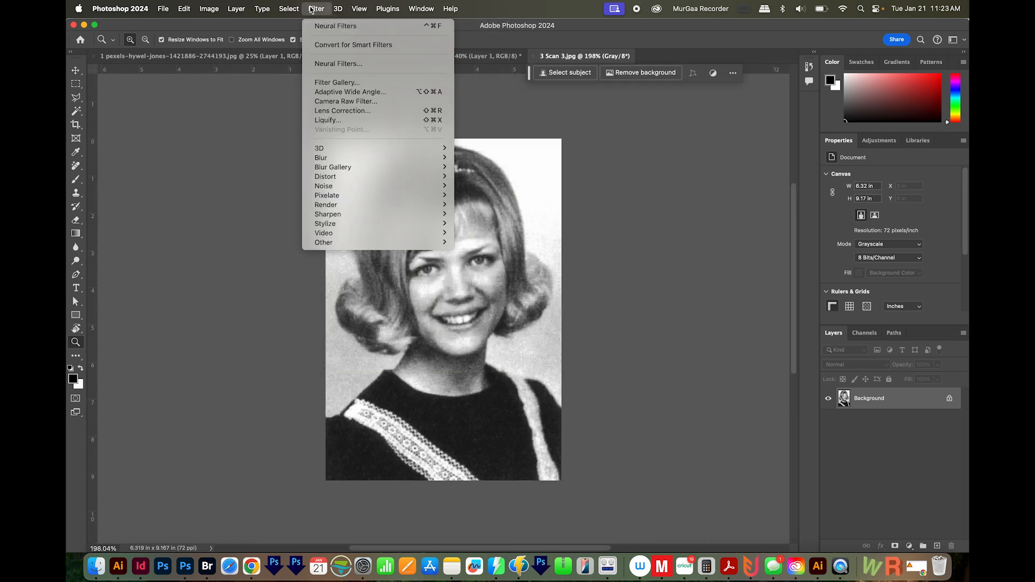
pyautogui.click(323, 64)
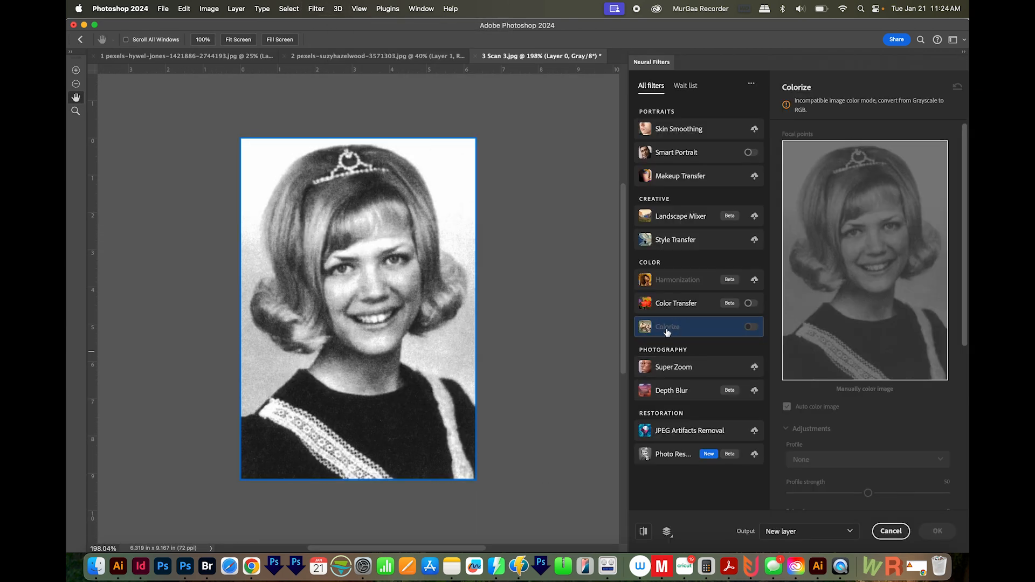
pyautogui.click(890, 532)
# Convert the grayscale 3 Scan 3.jpg image to RGB Color mode.
pyautogui.click(212, 9)
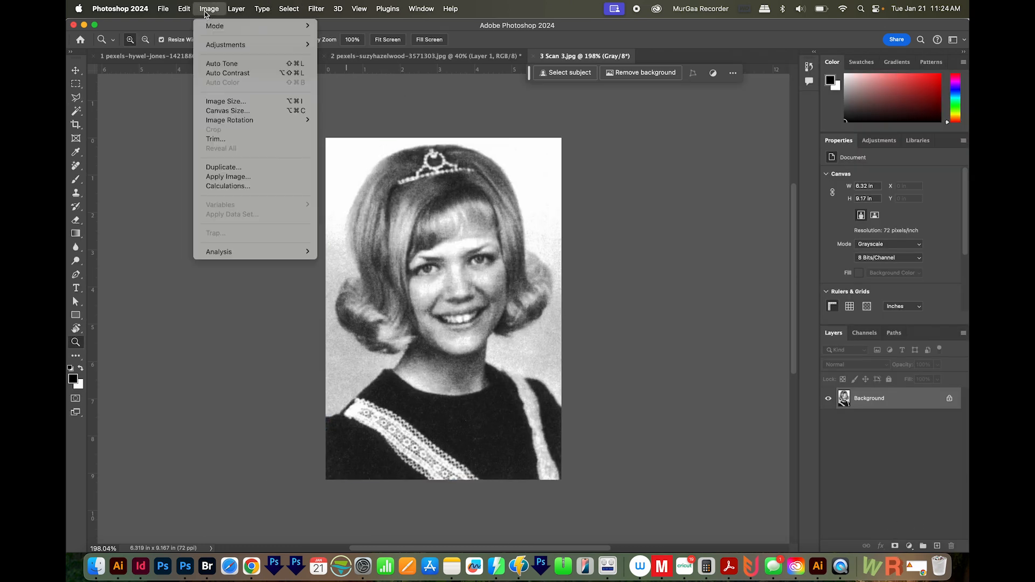
pyautogui.moveTo(227, 26)
pyautogui.click(345, 64)
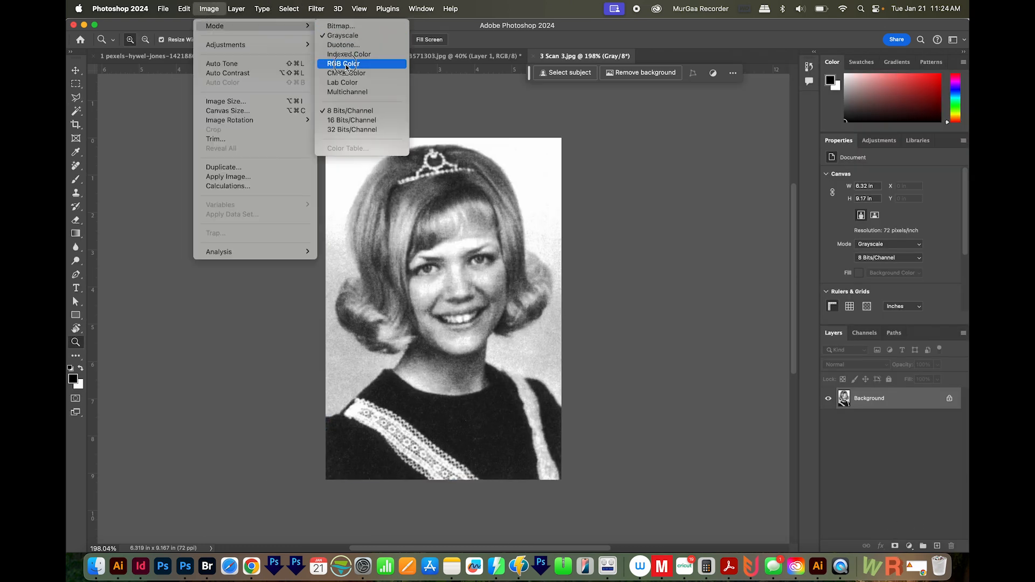
# Apply the Colorize neural filter to the scanned tiara portrait as a new layer and compare it with the original.
pyautogui.click(316, 8)
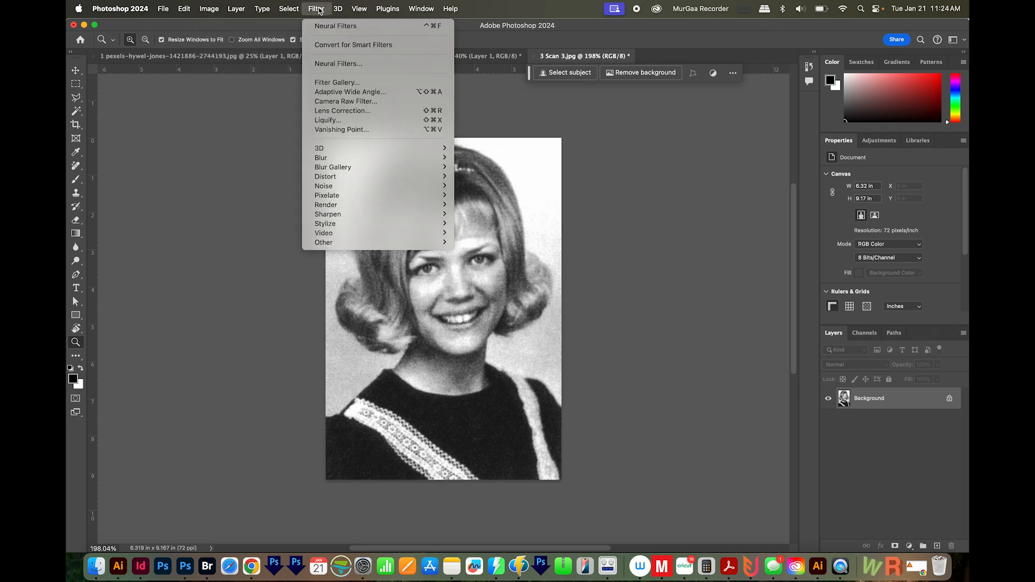
pyautogui.click(323, 63)
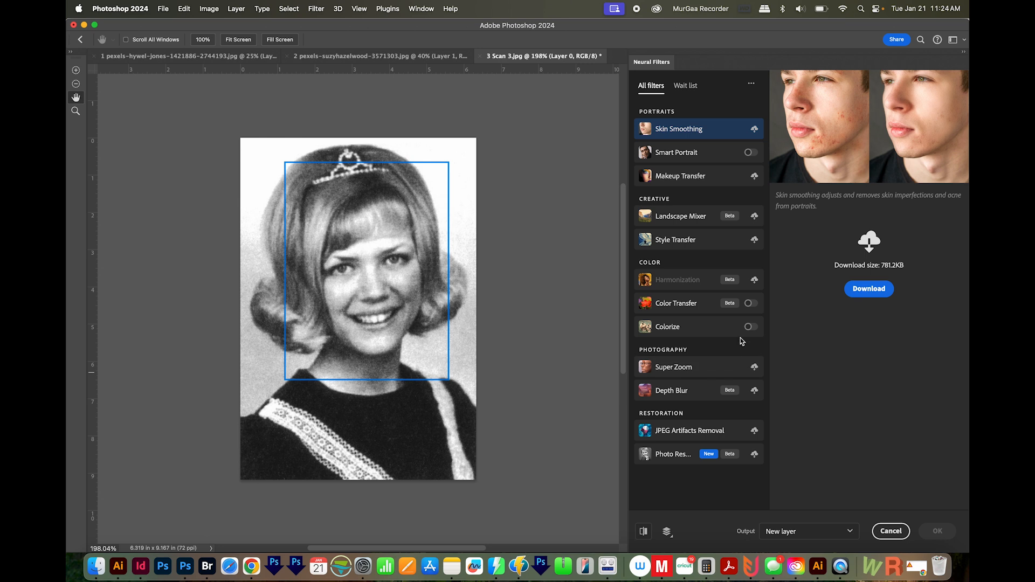
pyautogui.click(750, 327)
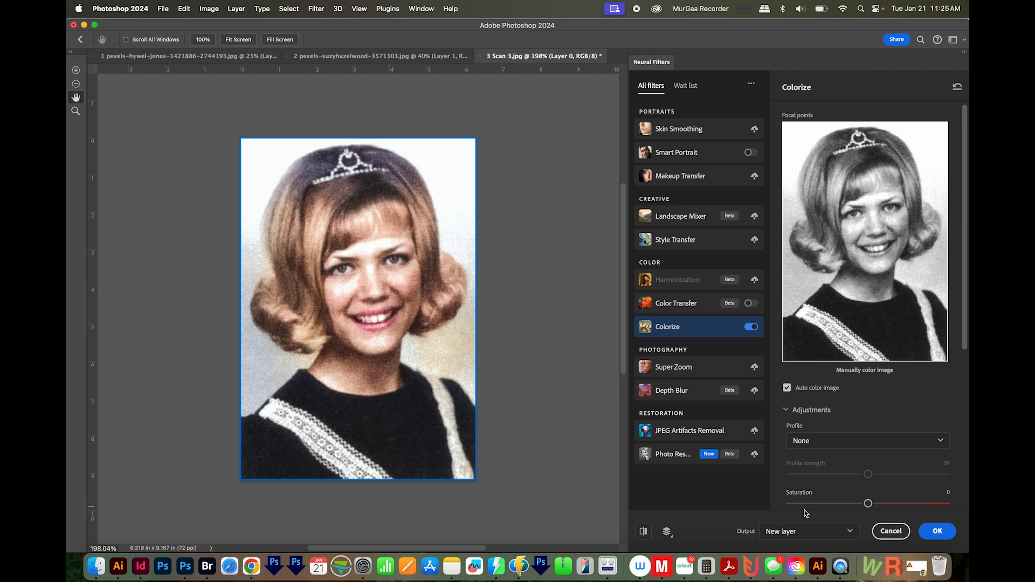
pyautogui.click(937, 532)
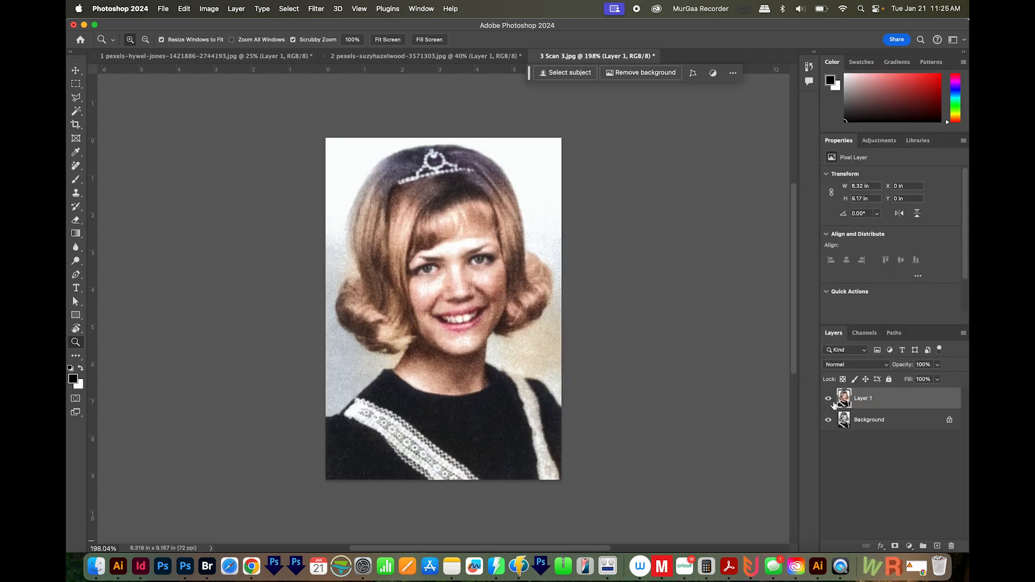
pyautogui.click(828, 399)
# Open 4 12.jpg from Finder in Photoshop and convert it to RGB Color mode.
pyautogui.click(96, 566)
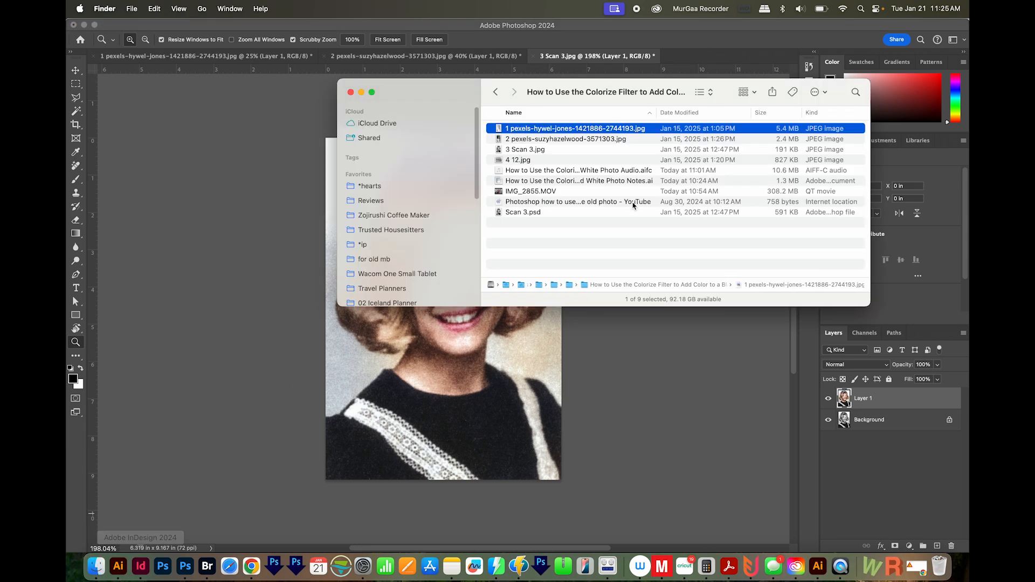
pyautogui.click(186, 566)
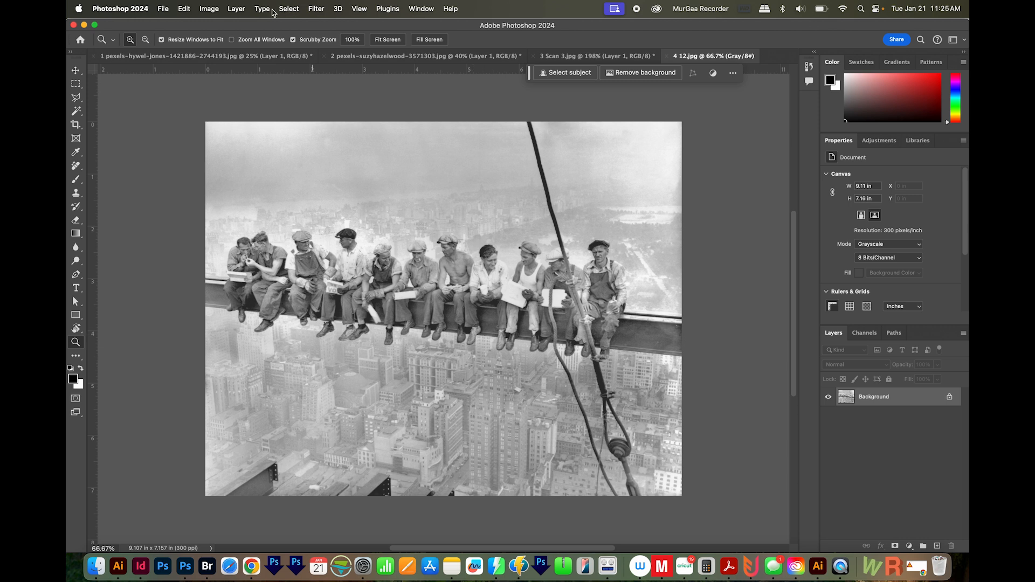
pyautogui.click(210, 9)
pyautogui.moveTo(221, 26)
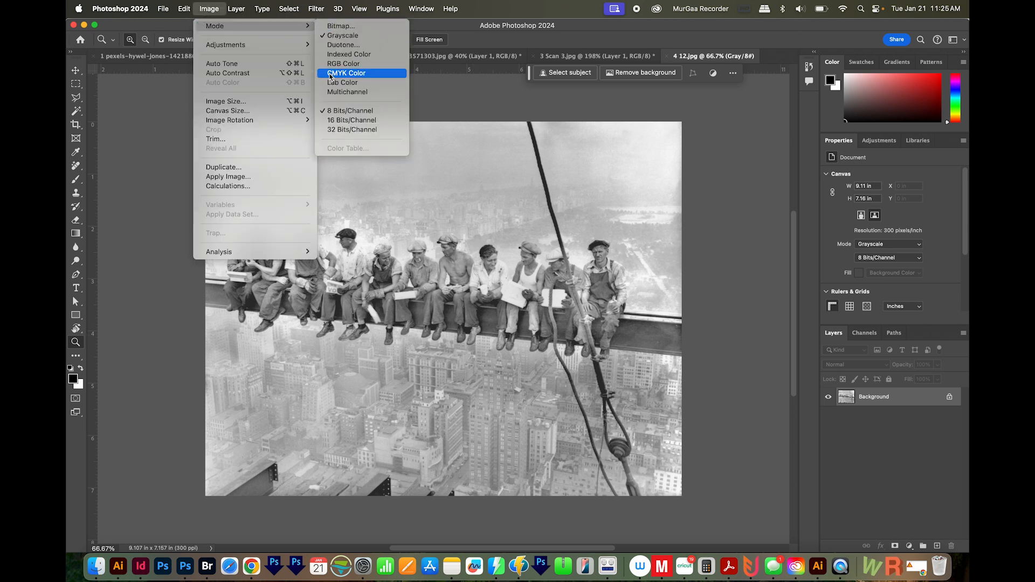
pyautogui.click(369, 64)
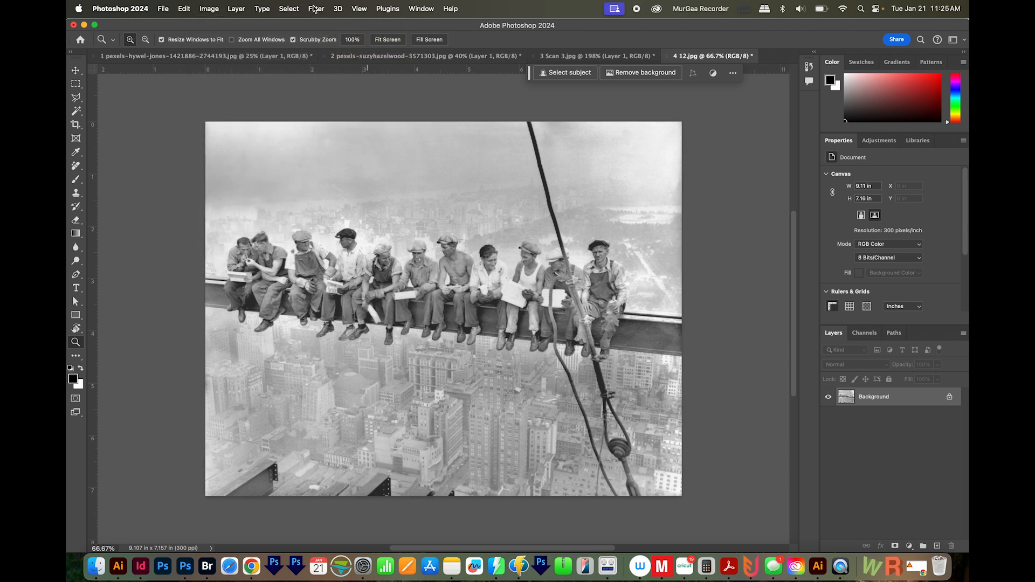
# Turn on the Colorize neural filter for the photo of workers on the beam and set its saturation to -5.
pyautogui.click(316, 9)
pyautogui.click(338, 63)
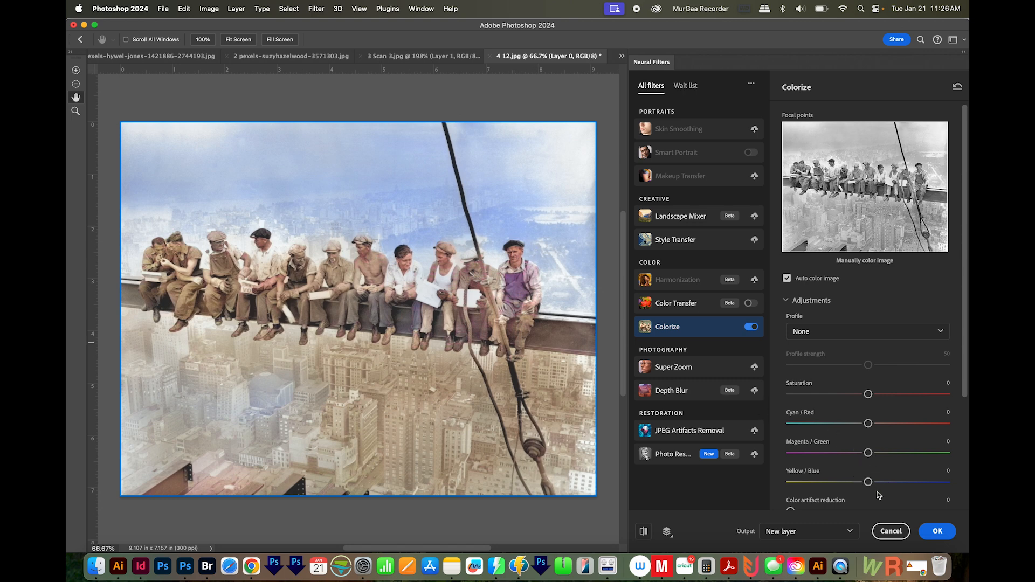
pyautogui.moveTo(964, 370); pyautogui.dragTo(966, 377)
pyautogui.moveTo(868, 390); pyautogui.dragTo(860, 392)
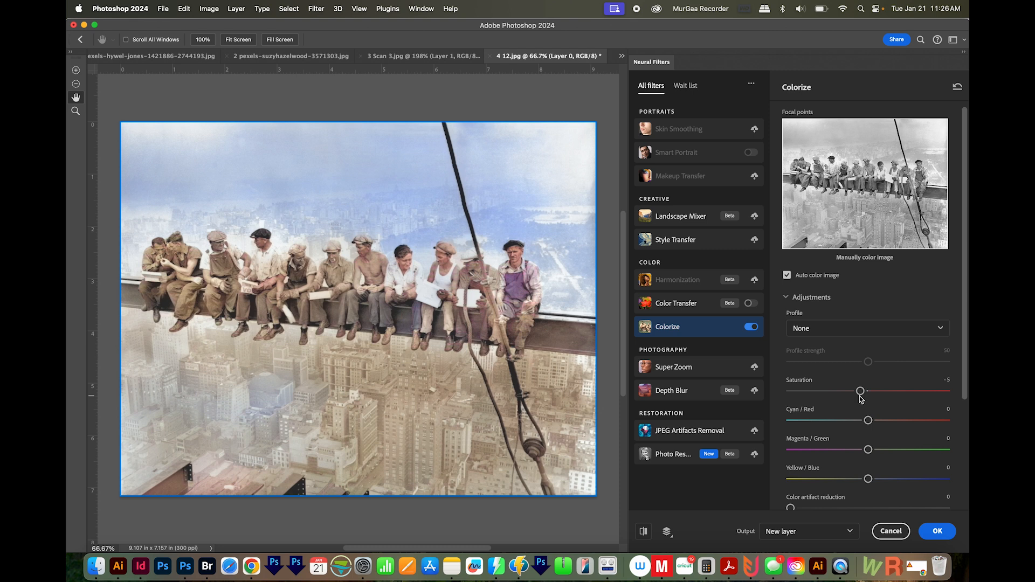